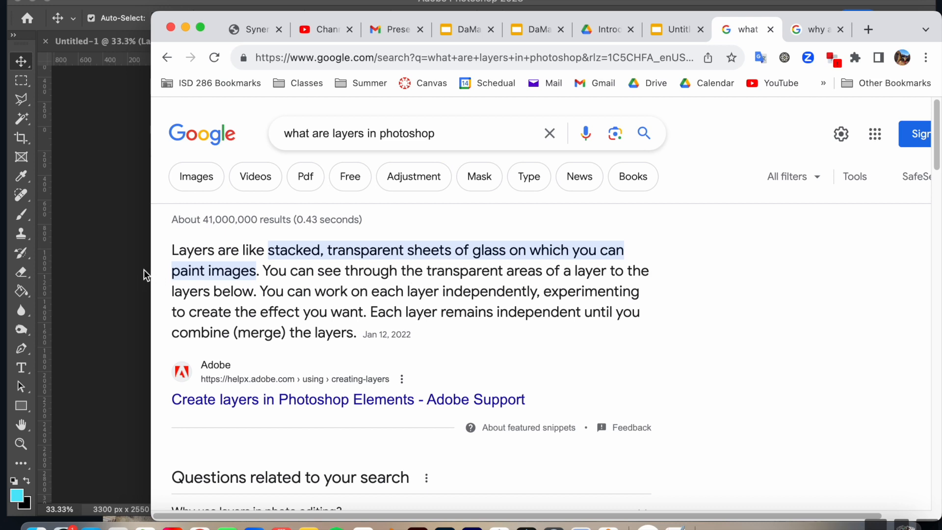
Review the Google result in Chrome on why layers are important in Photoshop, and return to the blank Photoshop document.
click(131, 244)
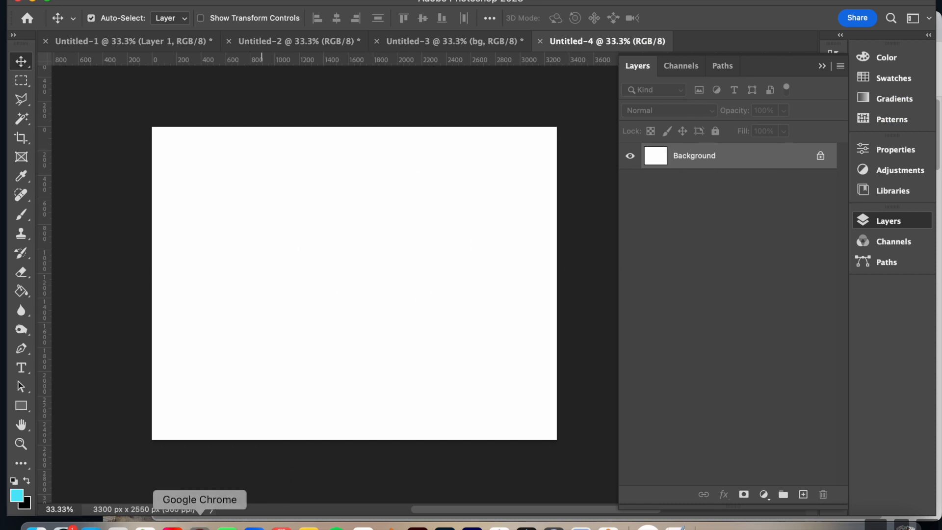
click(200, 528)
click(813, 31)
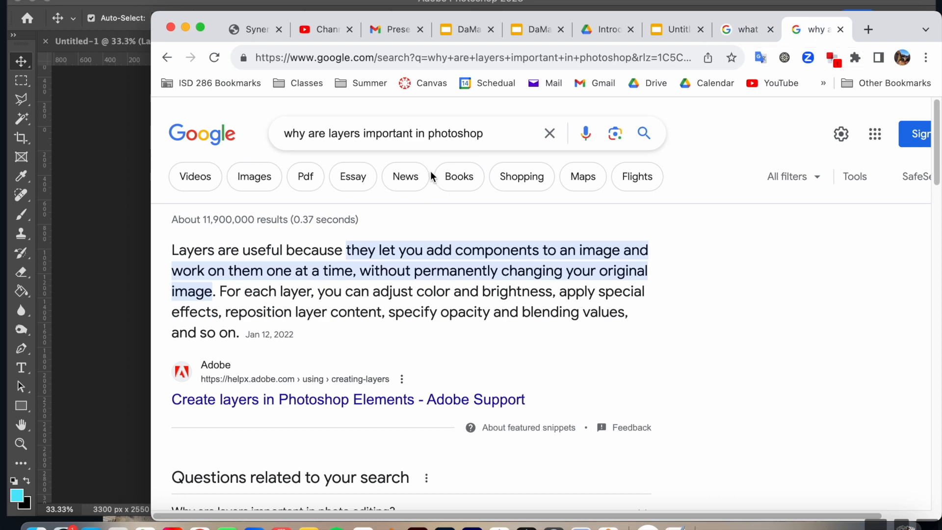
key(super+Tab)
click(701, 158)
click(111, 260)
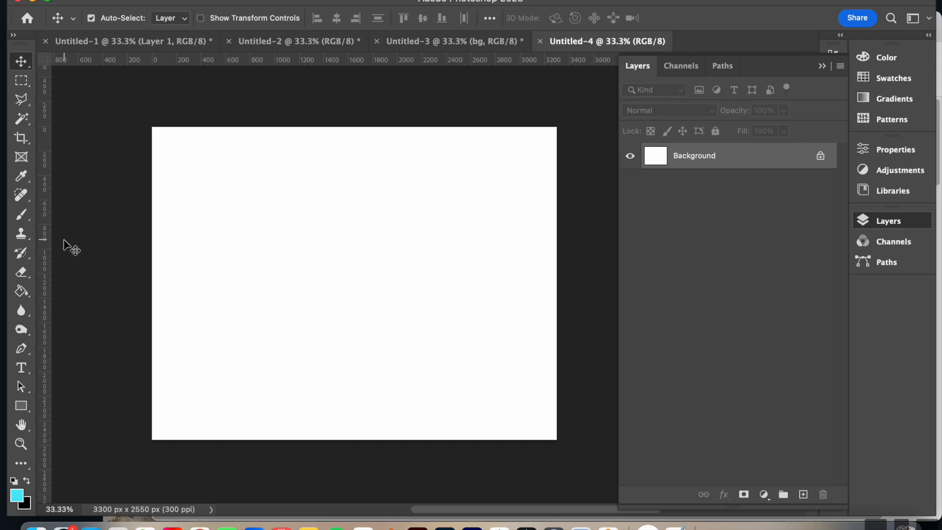
Stamp one cyan crescent moon on the Background layer with the 2500 px moon brush.
click(22, 215)
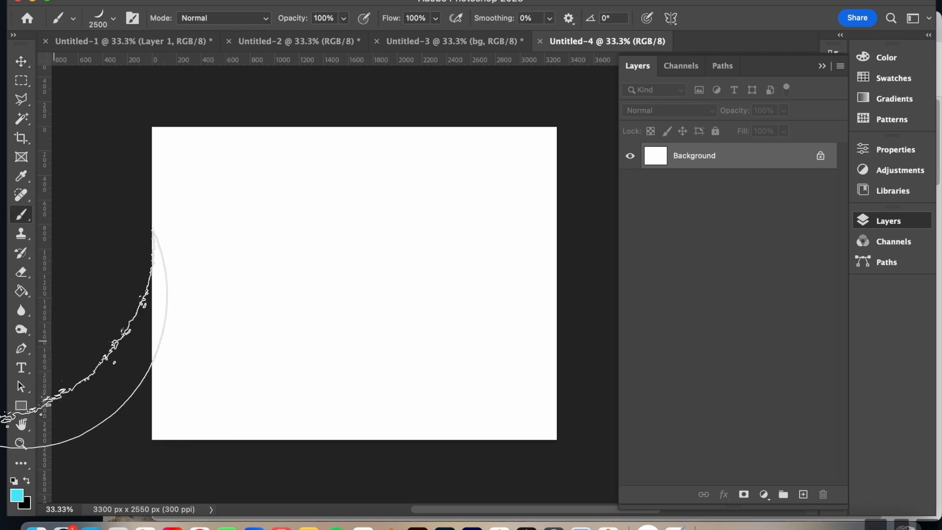
click(373, 255)
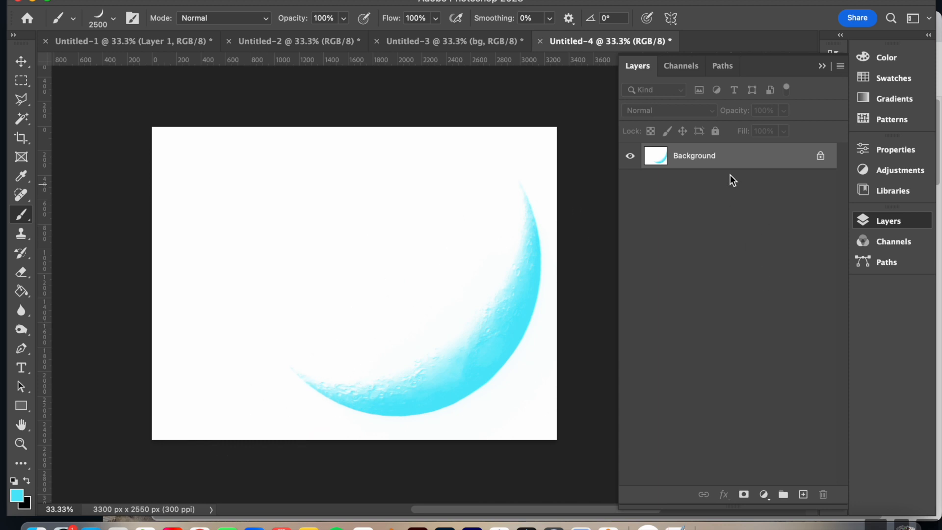
Create a new layer and add the teacher's name on it as 24 pt Arial Black text in the canvas's upper-left area.
click(803, 494)
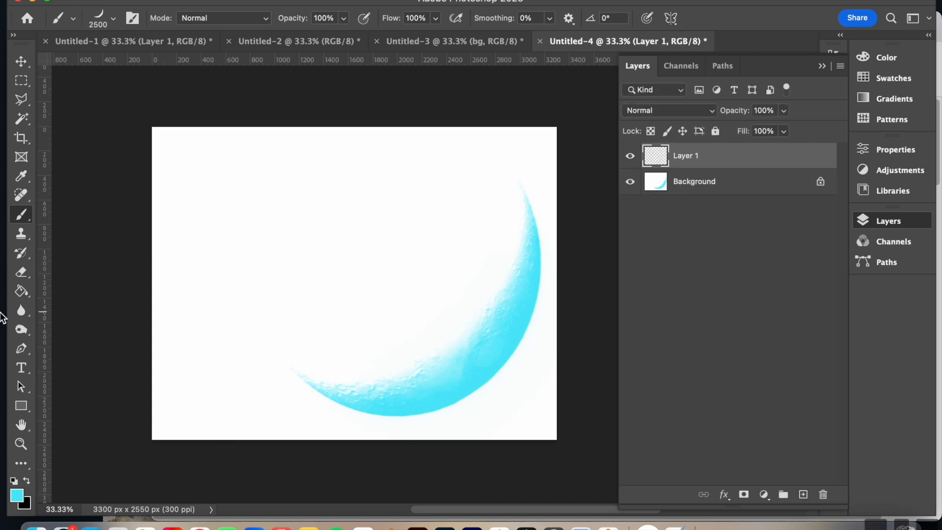
click(22, 368)
click(261, 219)
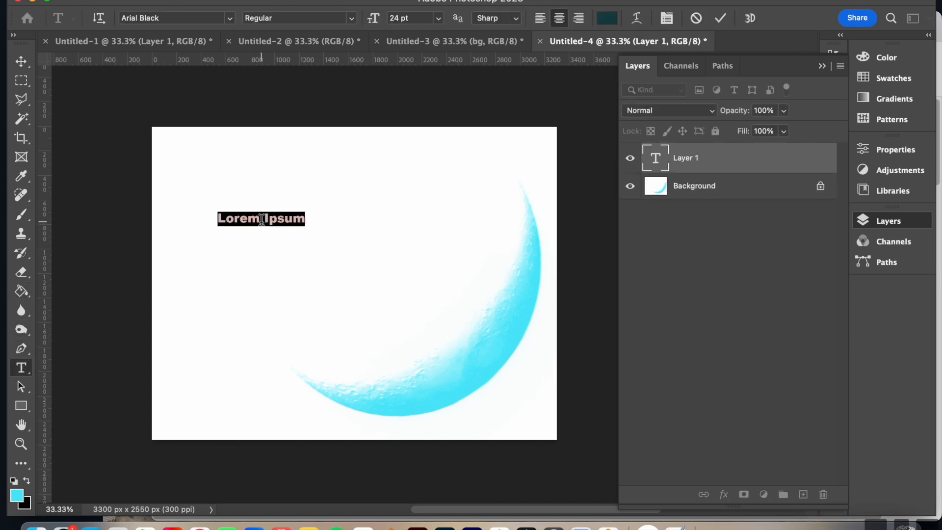
text(Ms)
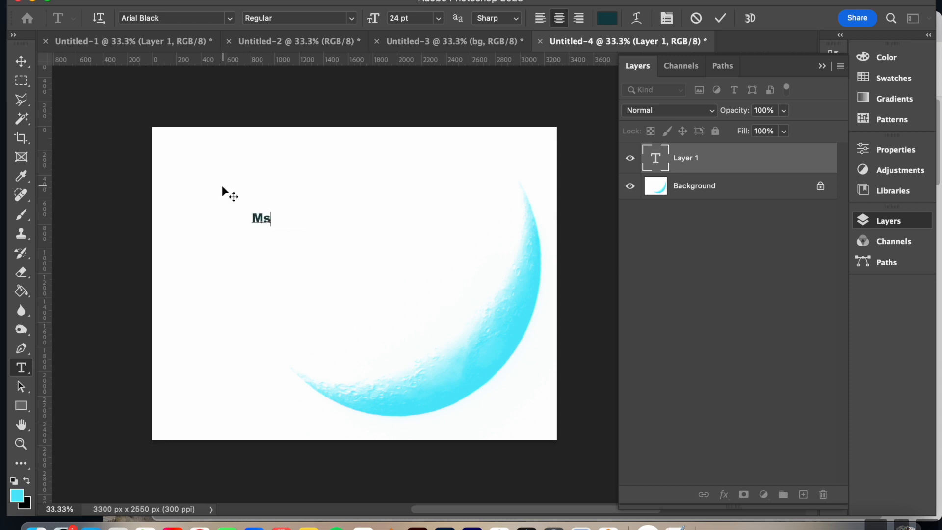
text(.Ganzer)
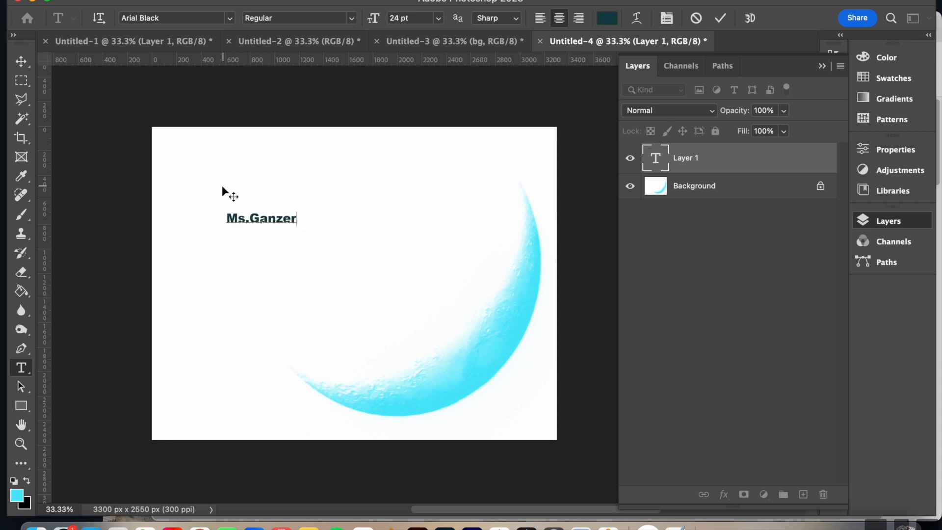
click(826, 325)
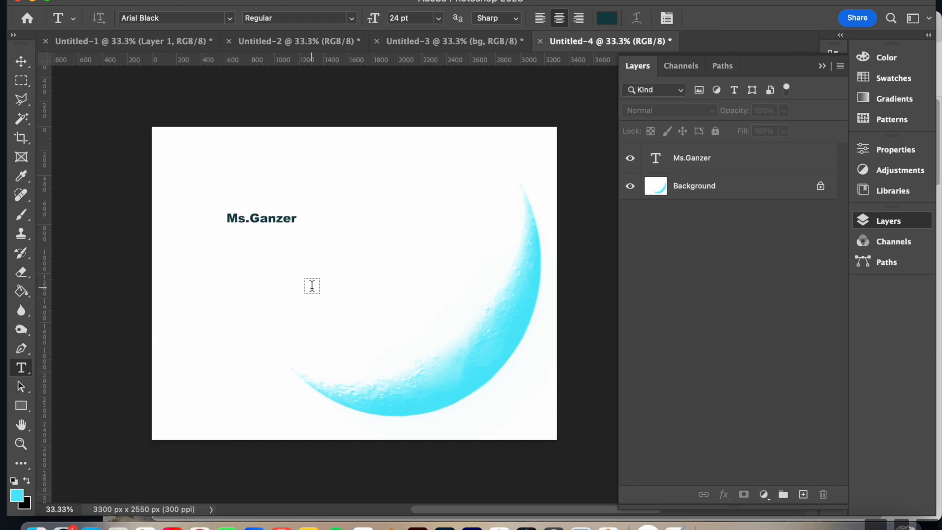
Place a Lorem Ipsum text near the canvas centre, shift it to the right, and delete its layer.
click(311, 284)
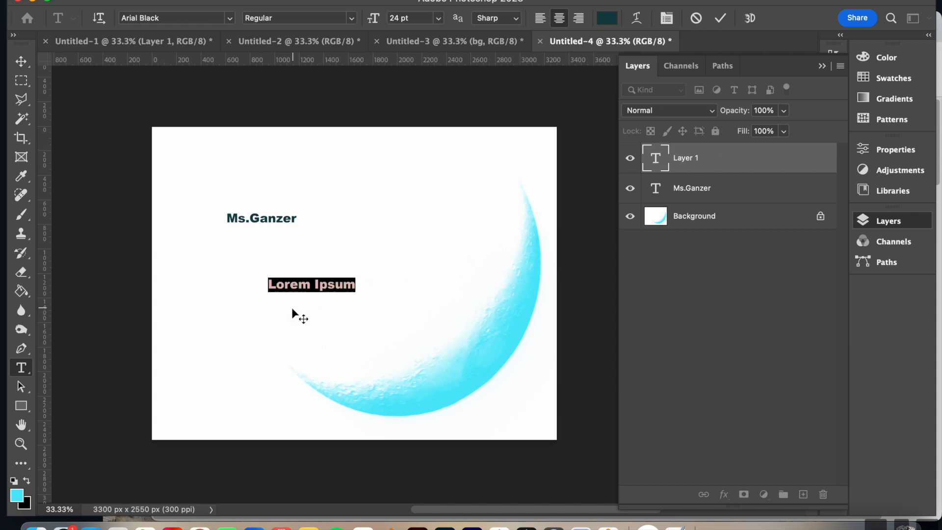
click(22, 60)
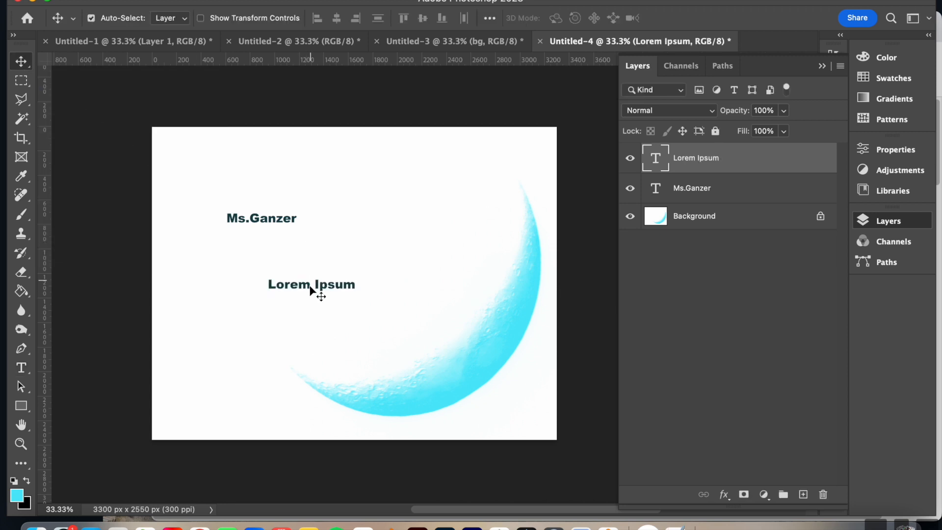
drag(311, 283, 361, 278)
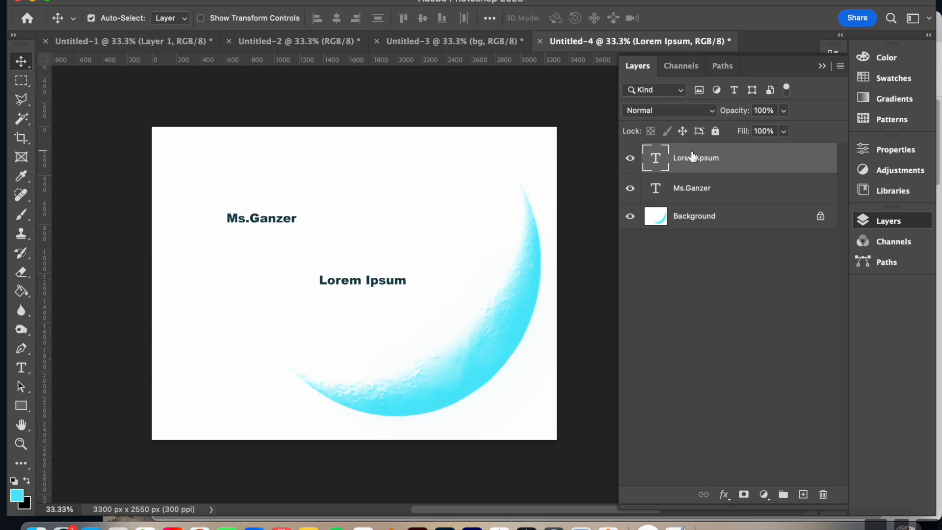
click(824, 495)
click(464, 188)
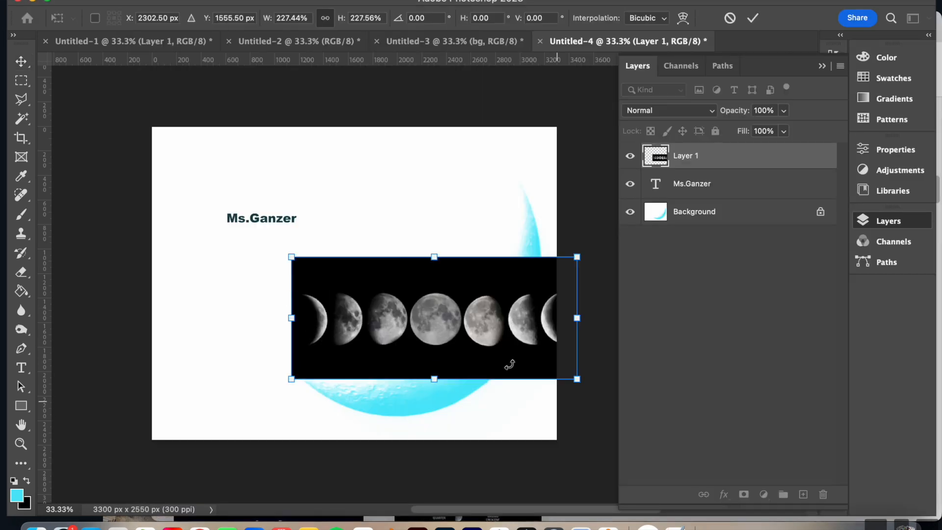
Add the moon phases and mandala images as separate layers, with a large "Exploration" text near the canvas's lower-left corner.
drag(505, 361, 368, 256)
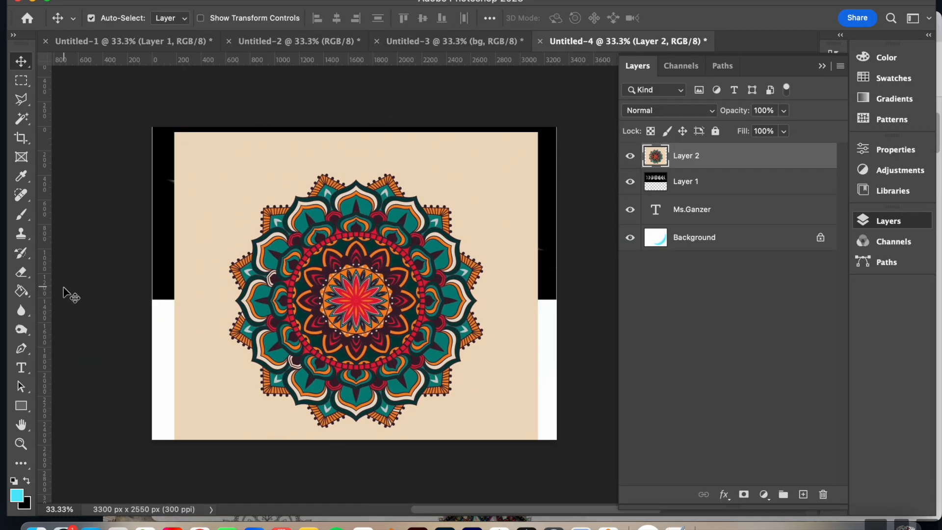
key(t)
click(178, 337)
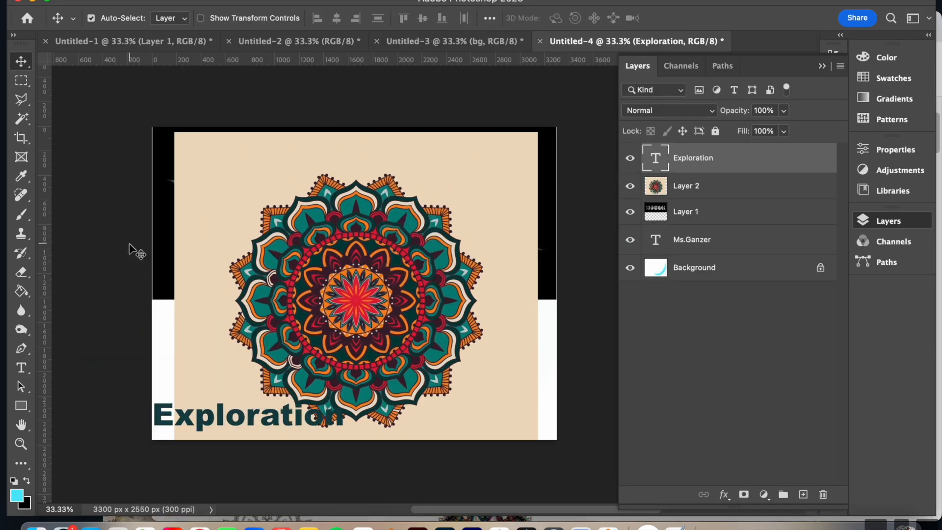
click(131, 245)
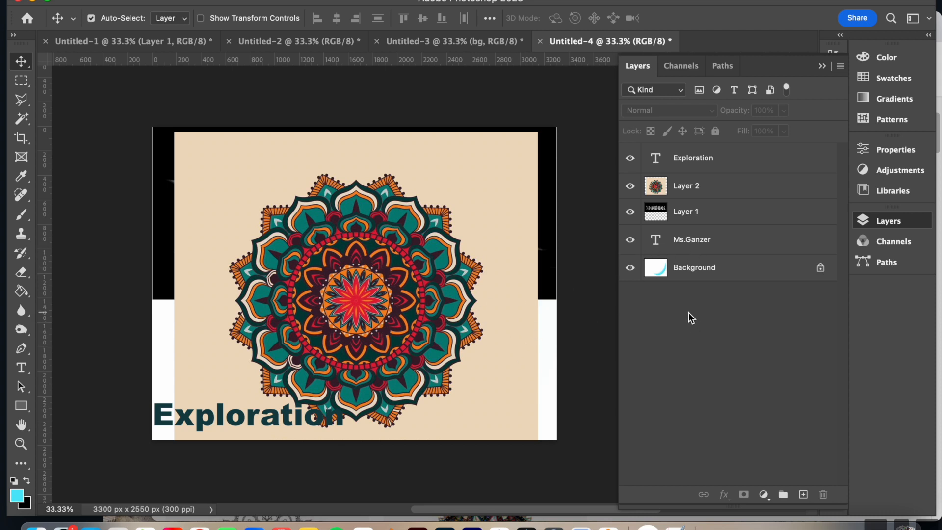
Bring the name text layer to the top of the layer stack and place its text above the mandala's upper-left edge.
click(693, 240)
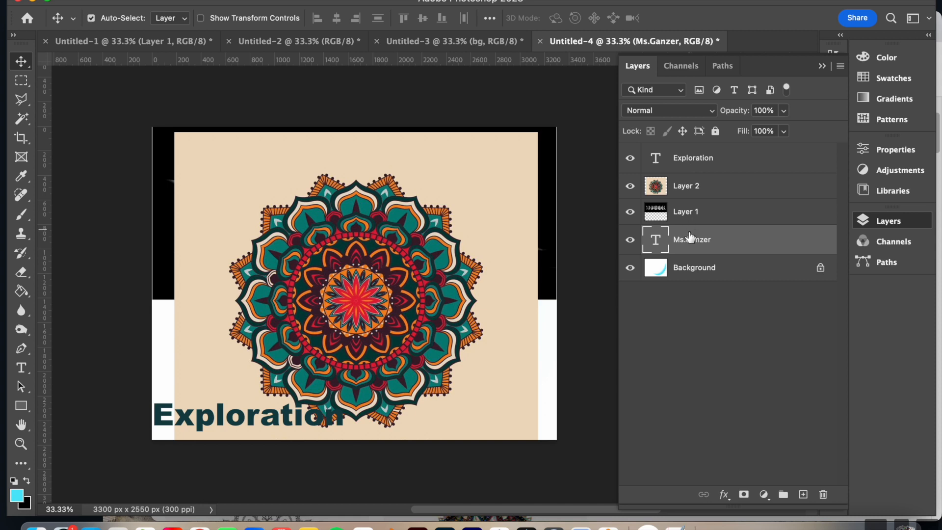
drag(692, 244, 696, 150)
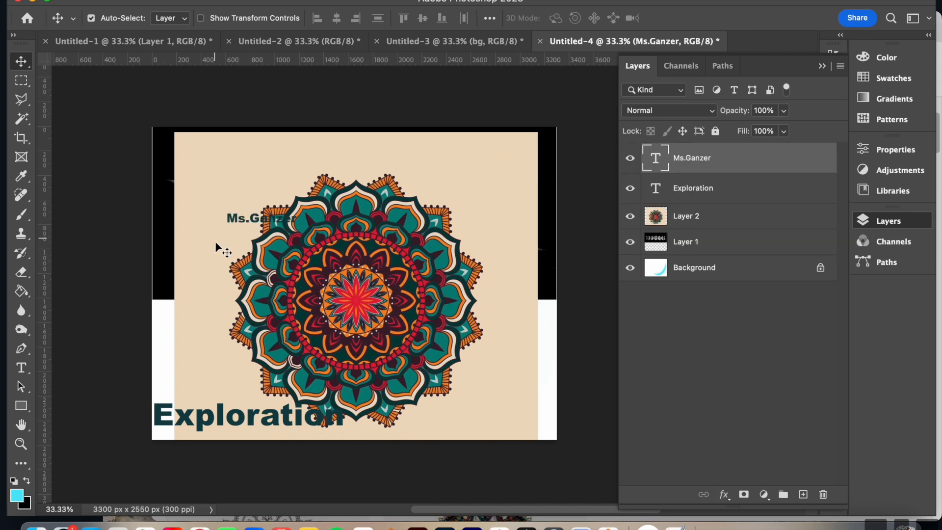
drag(247, 217, 224, 162)
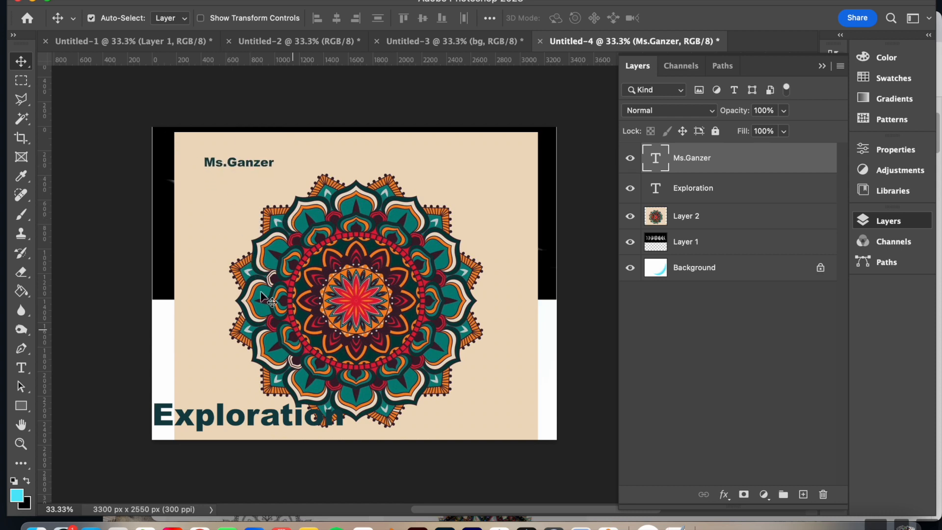
Reorder the moon phases layer above the mandala layer and shift the Exploration text slightly to the right.
drag(719, 245, 717, 208)
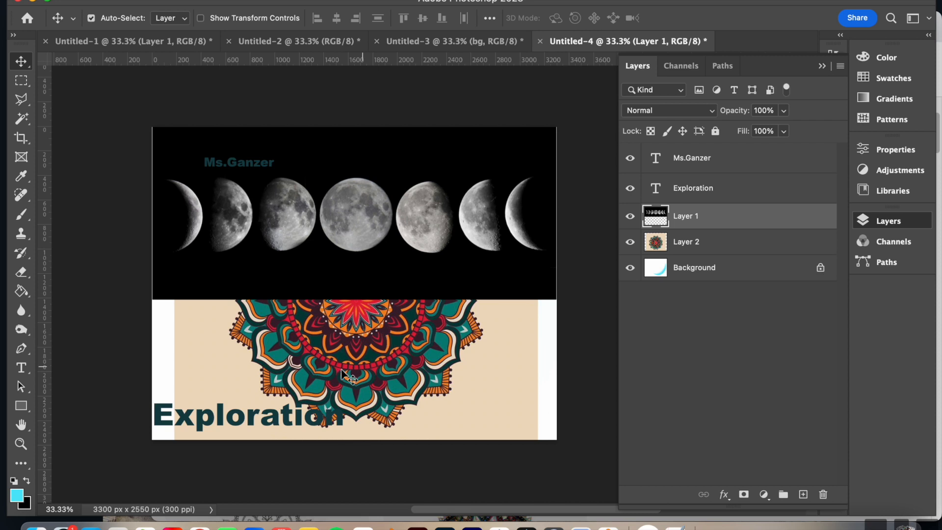
drag(252, 418, 262, 424)
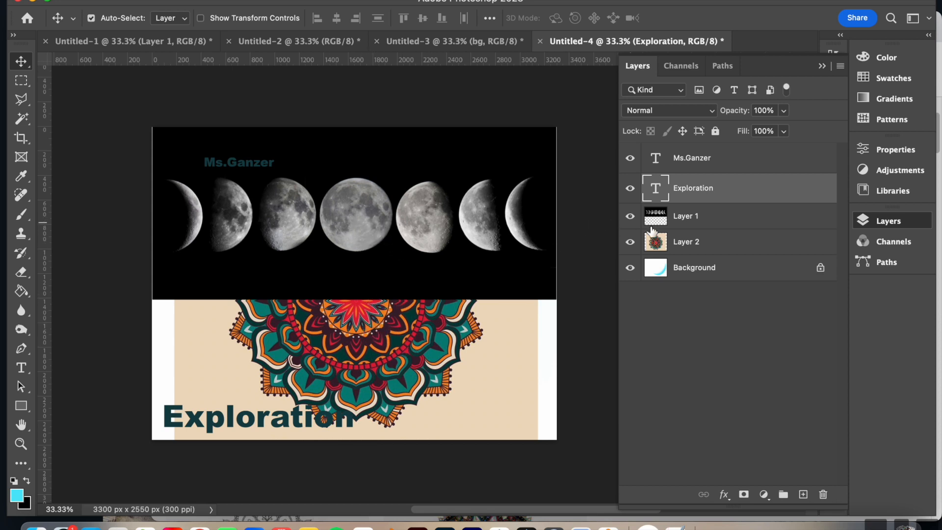
Lower the moon phases layer's opacity to 61% and move the image down across the mandala's centre.
click(711, 222)
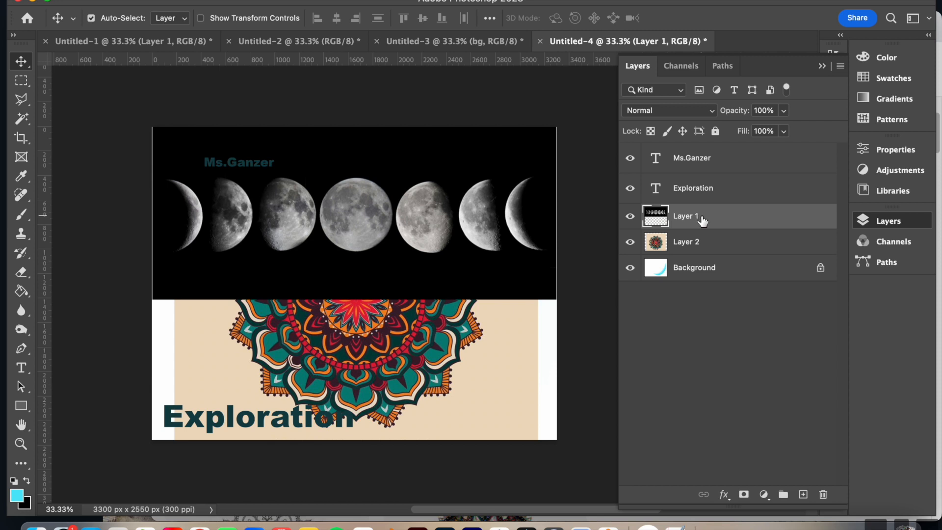
click(788, 110)
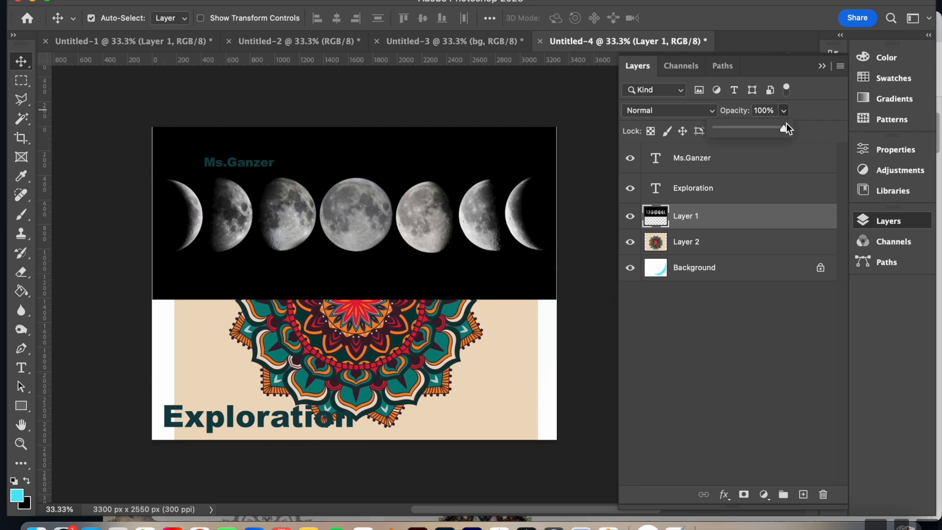
drag(751, 128, 749, 128)
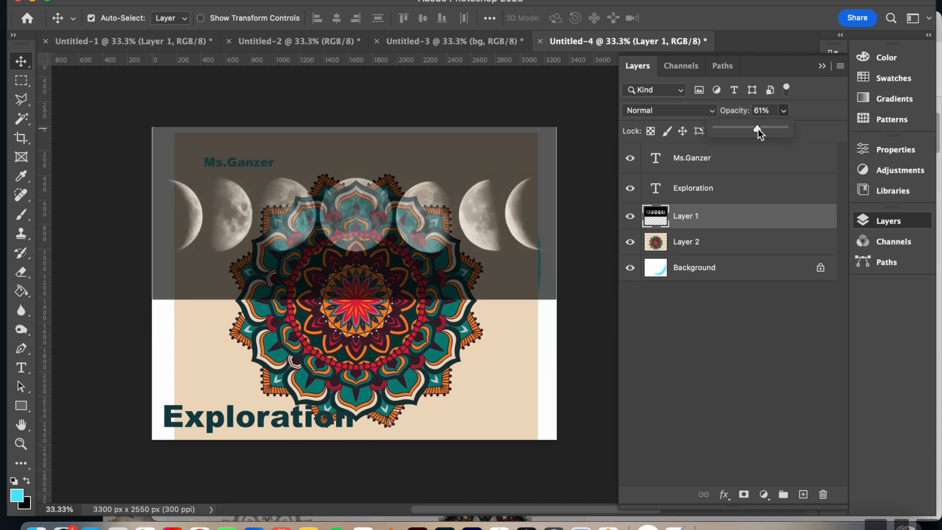
click(24, 57)
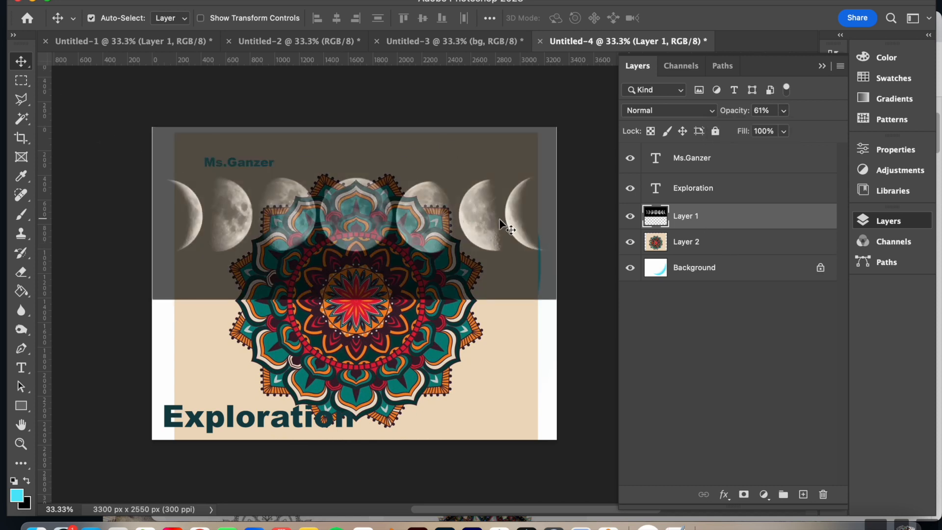
drag(421, 211, 422, 298)
drag(421, 295, 422, 296)
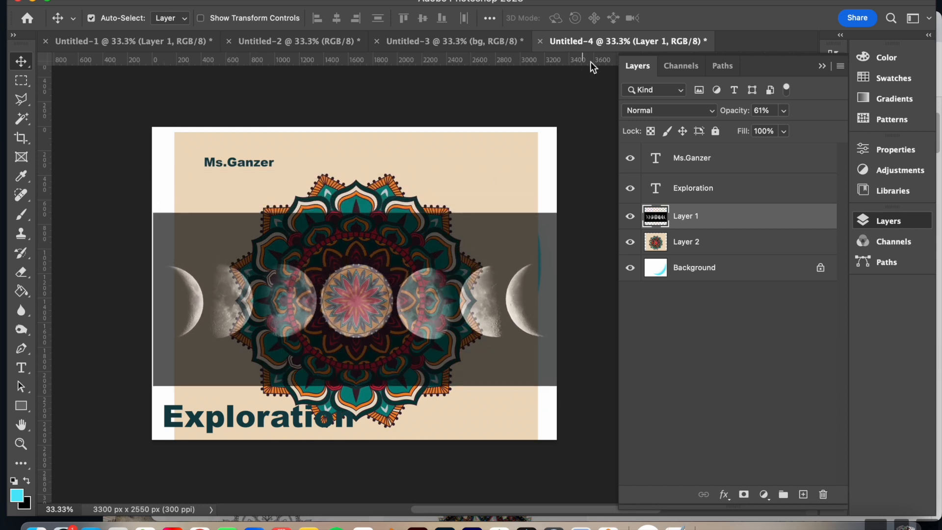
Hide the moon phases layer and show it again.
click(589, 245)
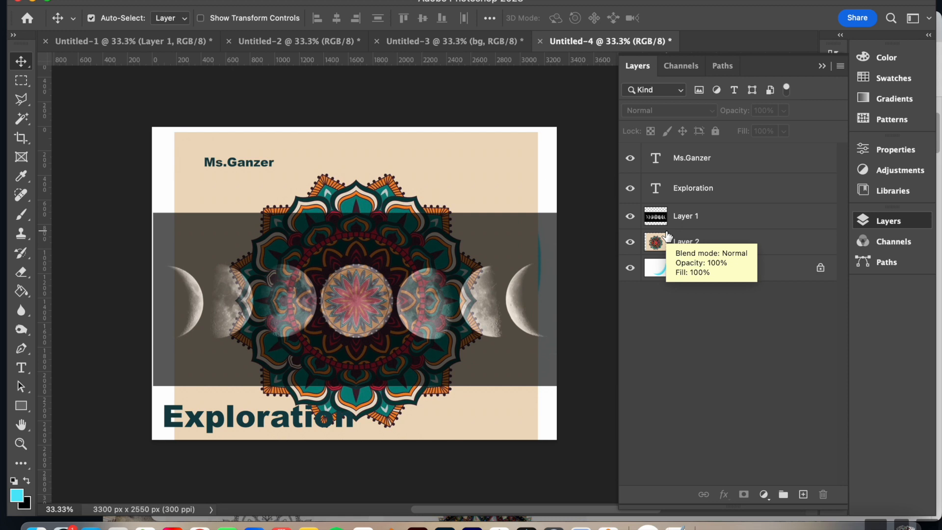
click(630, 217)
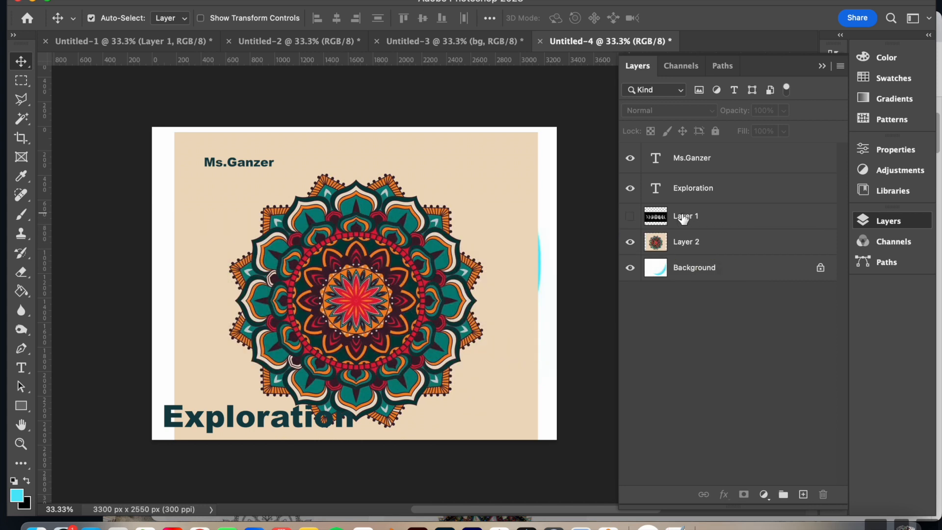
click(630, 217)
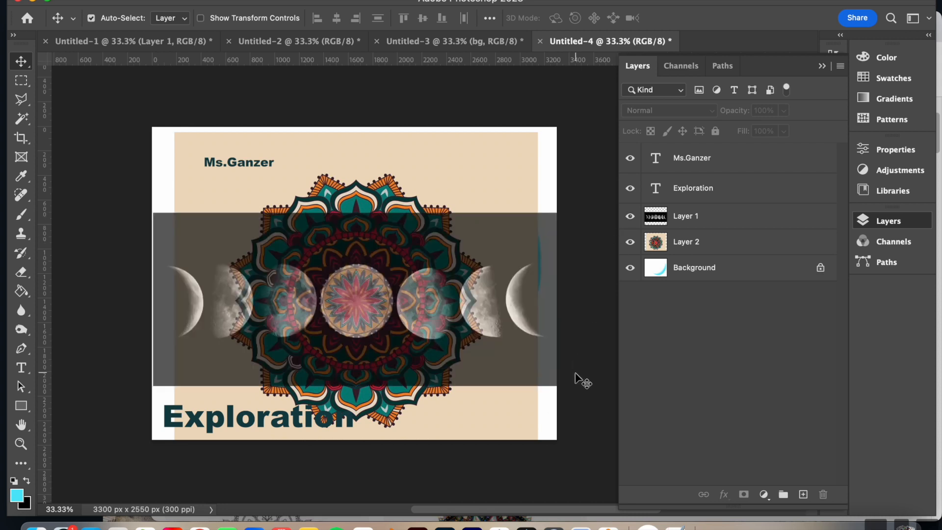
Move the Exploration text up onto the lower part of the dark moon phases band.
drag(275, 417, 283, 308)
mouse_move(251, 367)
mouse_down()
mouse_move(266, 333)
mouse_move(244, 384)
mouse_move(247, 370)
mouse_move(237, 361)
mouse_move(246, 363)
mouse_up()
drag(438, 342, 433, 350)
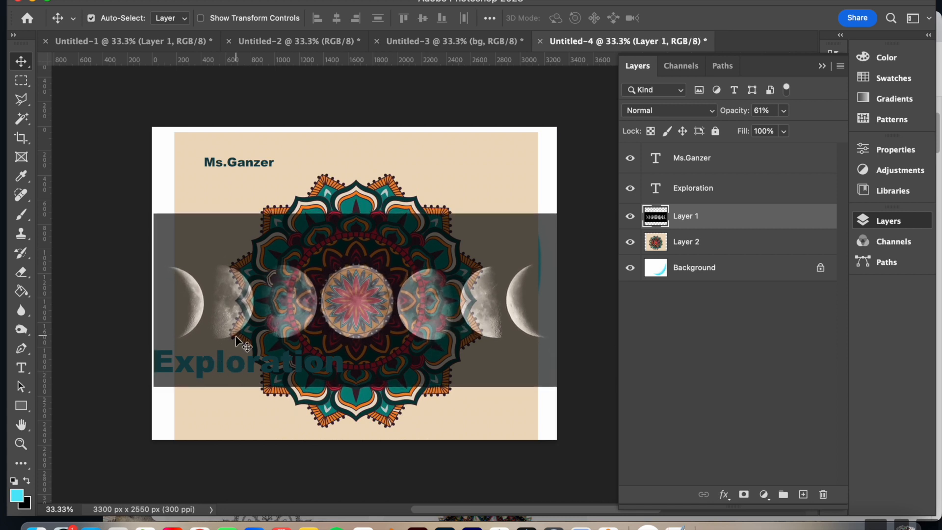
Lock all properties of the Exploration text layer and try to move the text on the canvas.
click(748, 189)
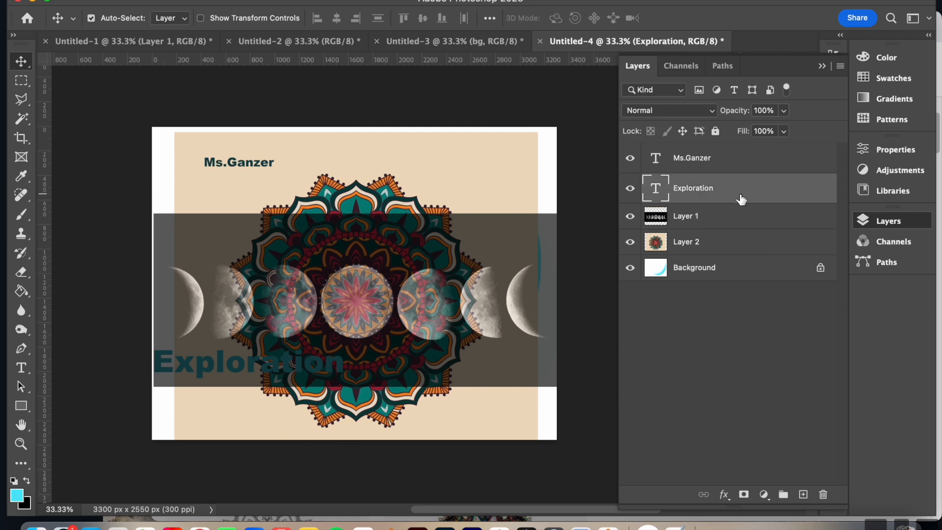
click(717, 131)
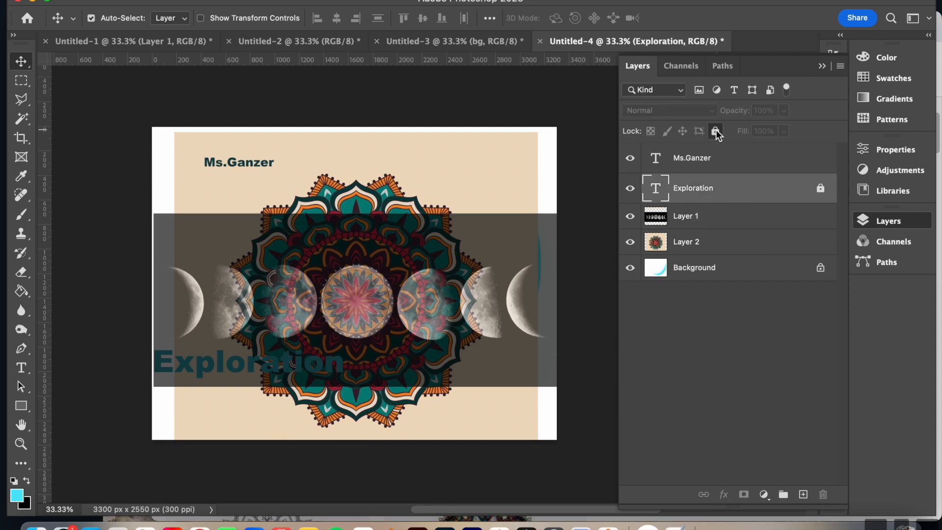
drag(202, 369, 177, 389)
drag(224, 360, 279, 331)
drag(483, 284, 402, 284)
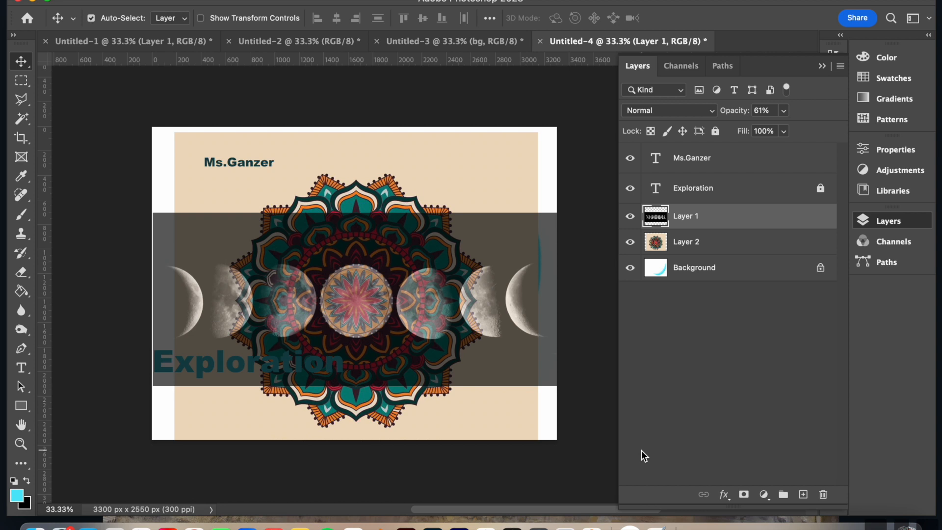
Rename the moon phases image layer as "Moon Phases".
double_click(686, 216)
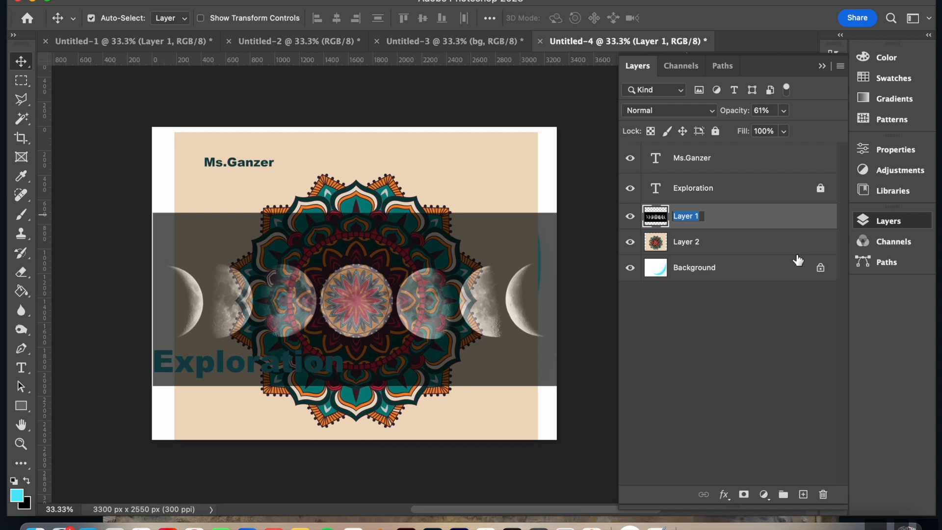
text(Moon Phases)
key(Return)
Rename Layer 2 as "Mandala" and select the name text layer.
double_click(677, 246)
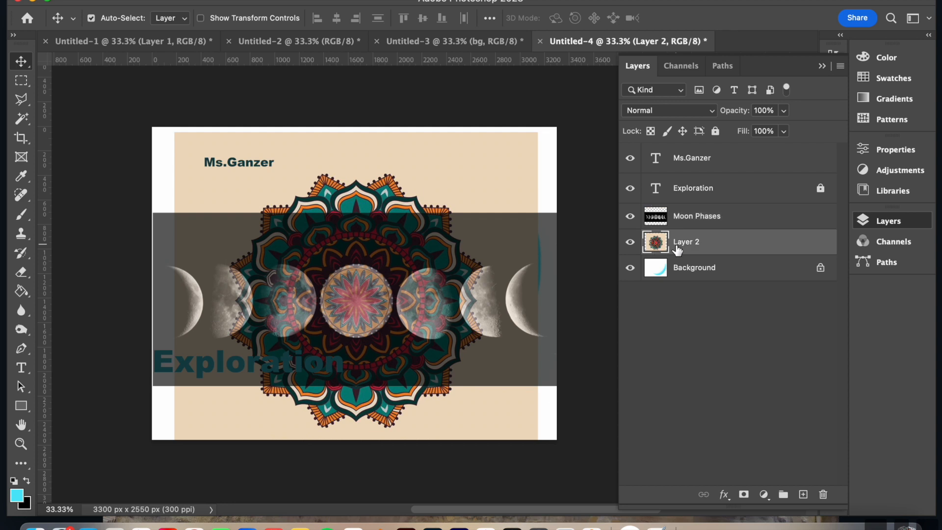
text(Mandala)
key(Return)
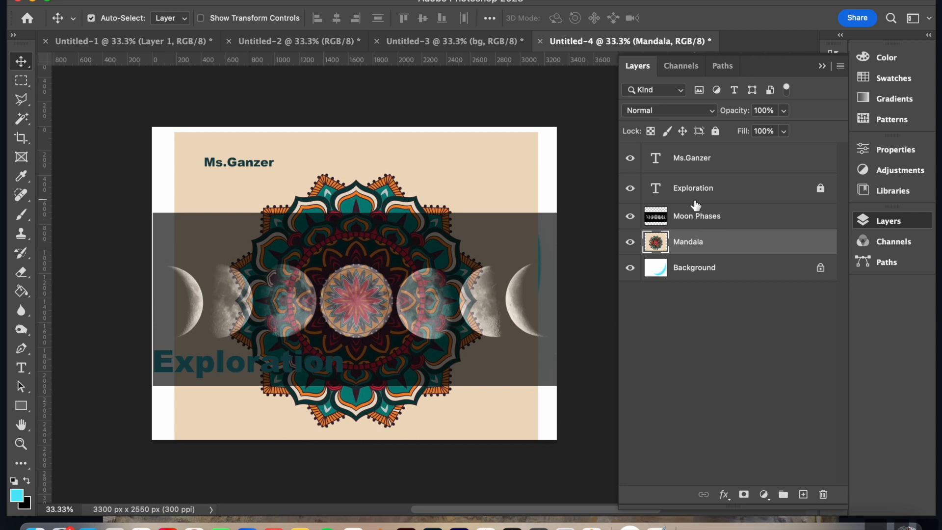
click(706, 159)
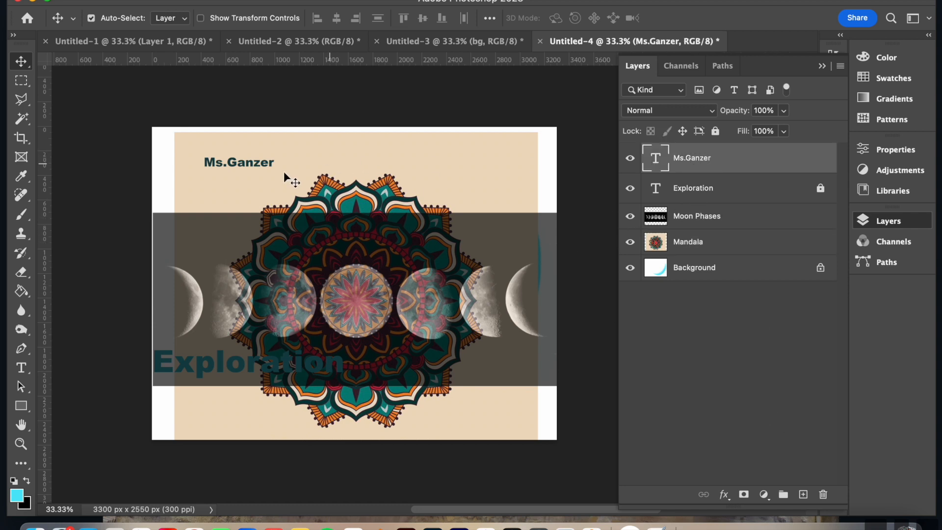